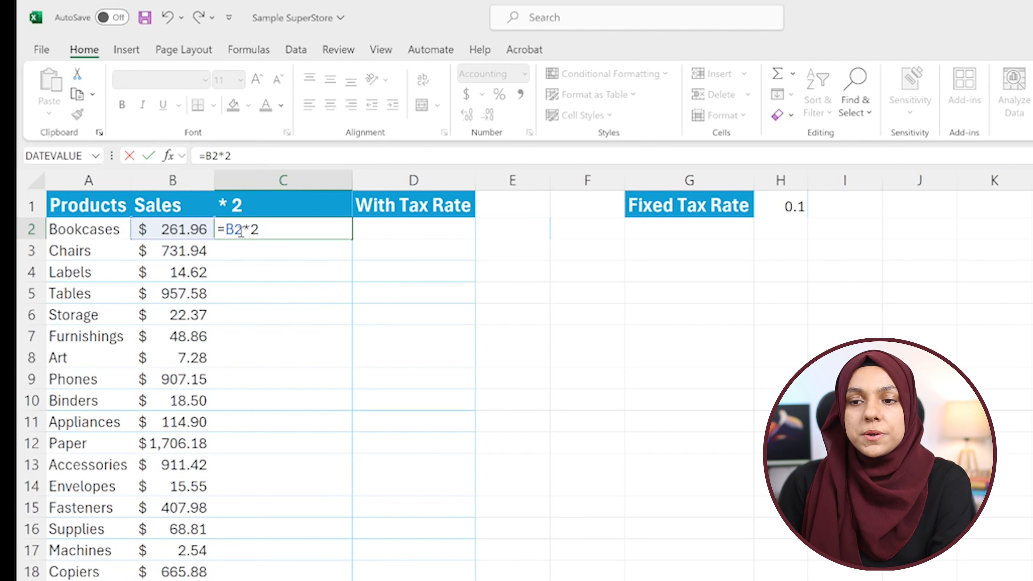
# - Confirm the formula =B2*2 in cell C2 and copy it into C3
pyautogui.moveTo(234, 231); pyautogui.dragTo(230, 230)
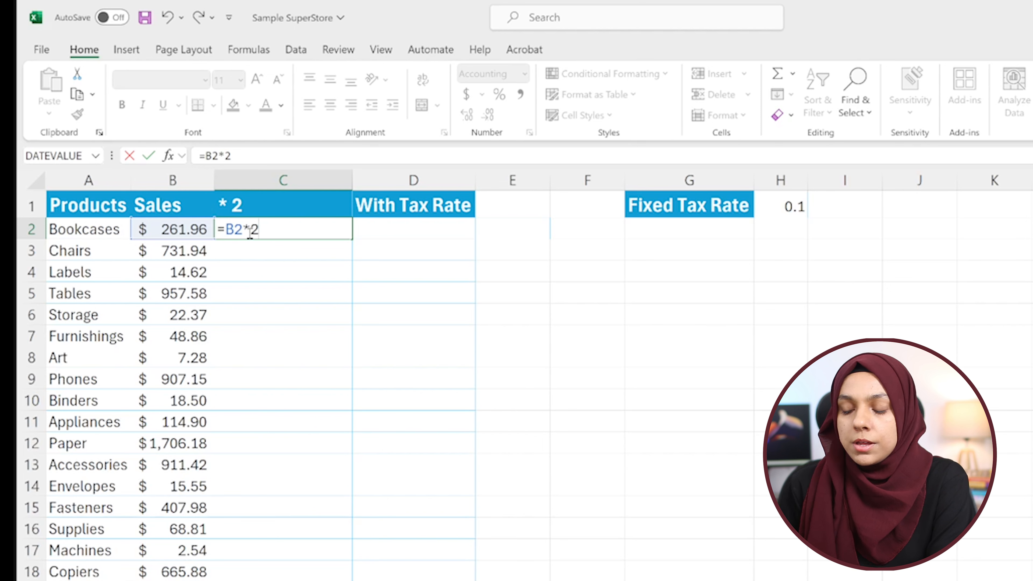
pyautogui.press('Return')
pyautogui.click(248, 232)
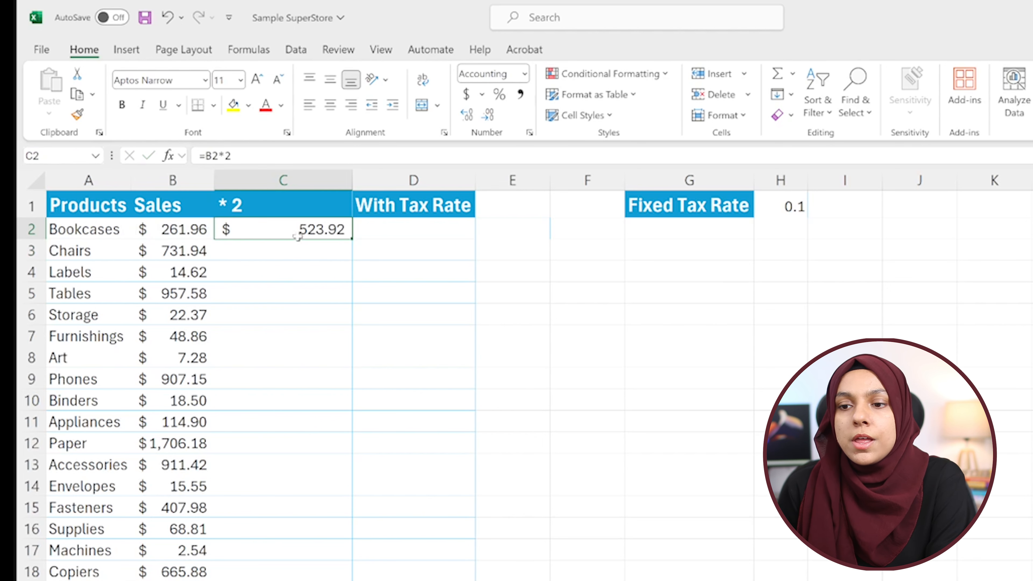
pyautogui.hotkey('ctrl', 'c')
pyautogui.click(291, 250)
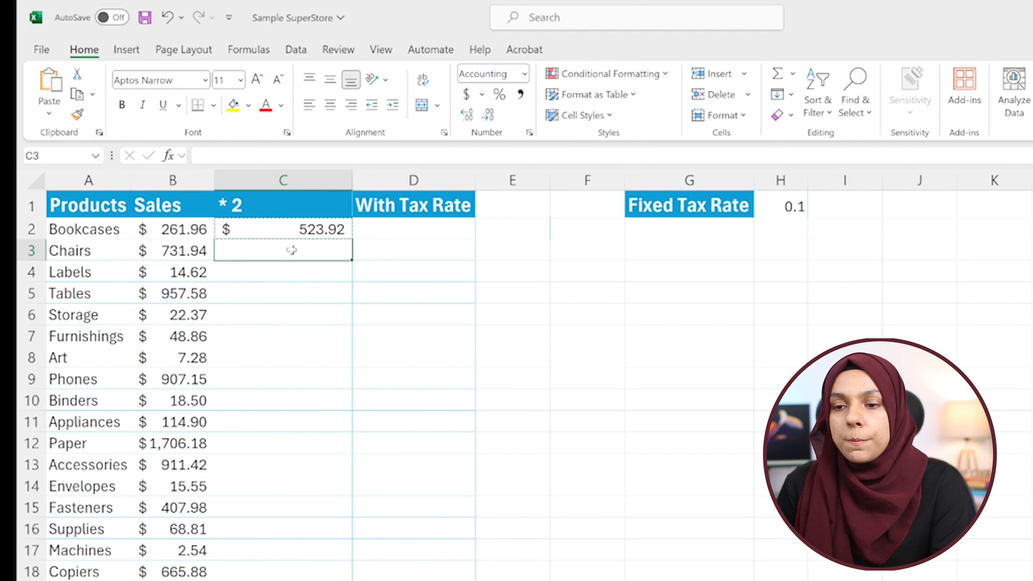
pyautogui.hotkey('ctrl', 'v')
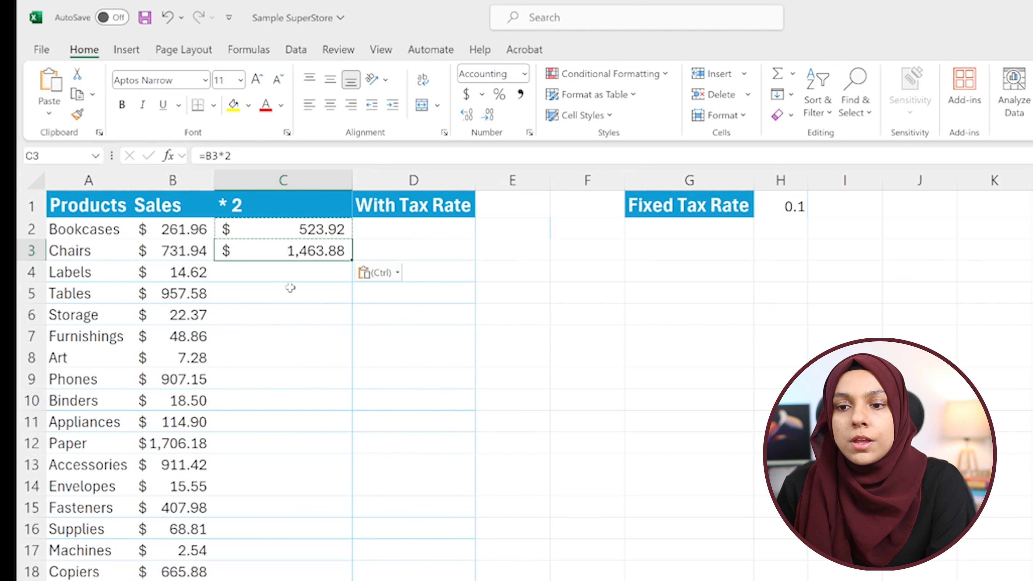
# - Check the cell reference in C3 and fill its formula down the * 2 column to row 18
pyautogui.doubleClick(323, 252)
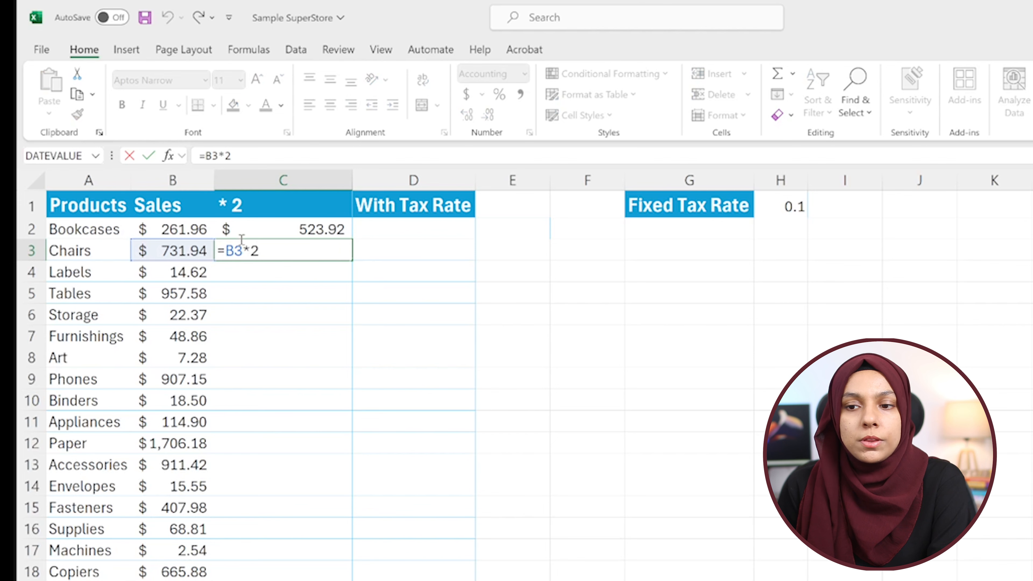
pyautogui.doubleClick(244, 230)
pyautogui.doubleClick(259, 251)
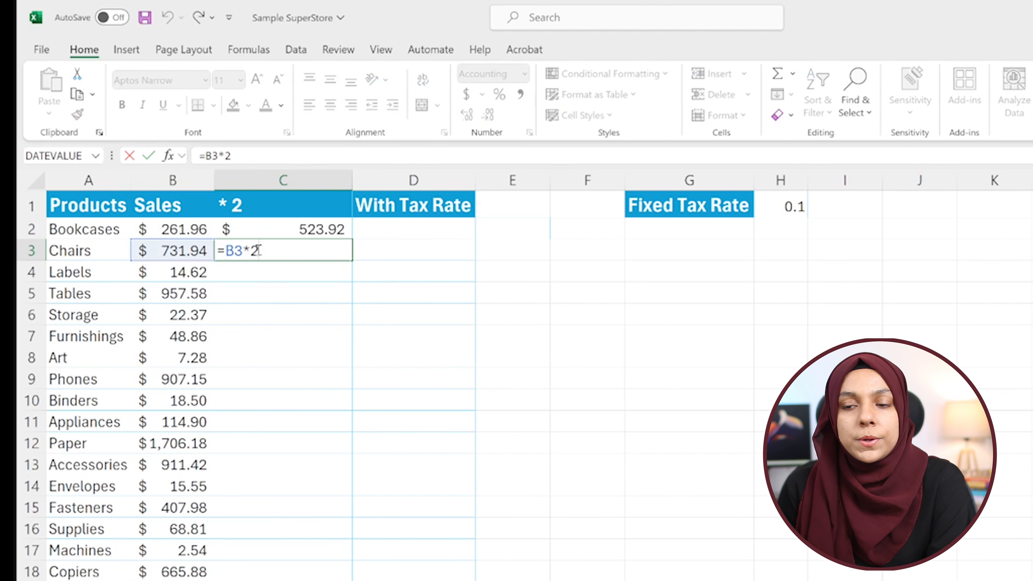
pyautogui.press('Return')
pyautogui.click(308, 249)
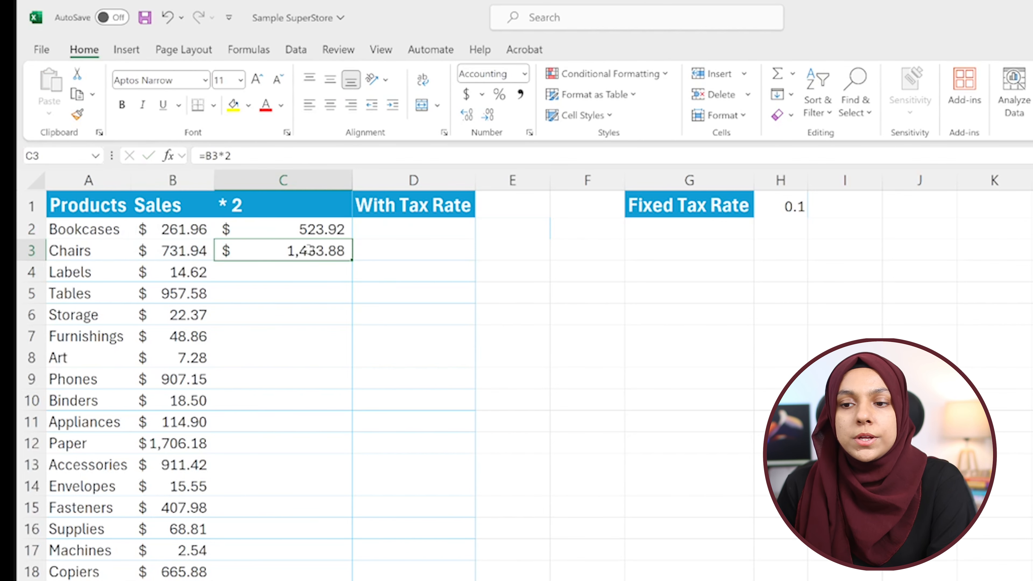
pyautogui.doubleClick(354, 262)
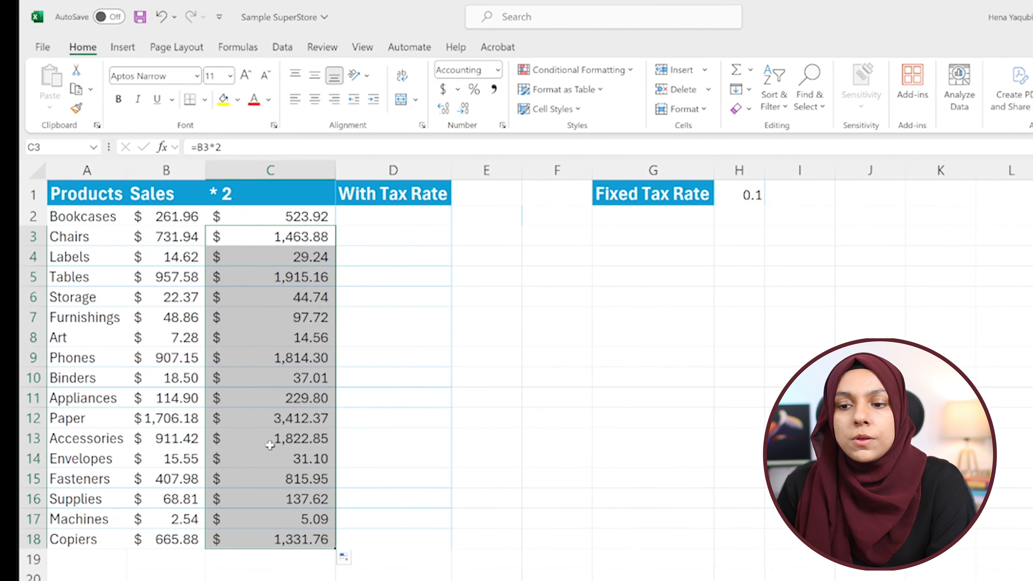
# - Inspect the filled formula for Copiers in cell C18 without changing it
pyautogui.click(269, 454)
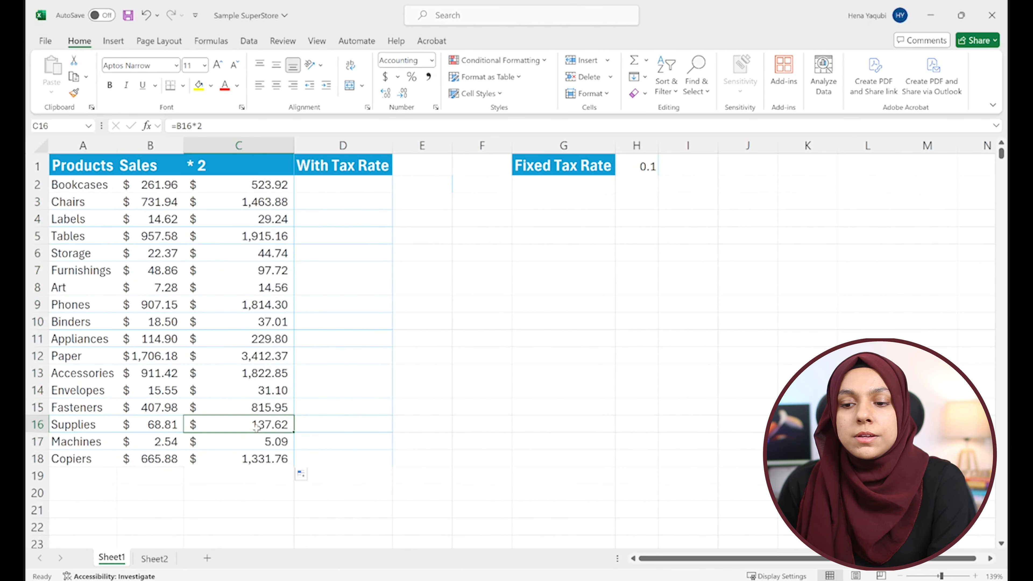
pyautogui.doubleClick(264, 458)
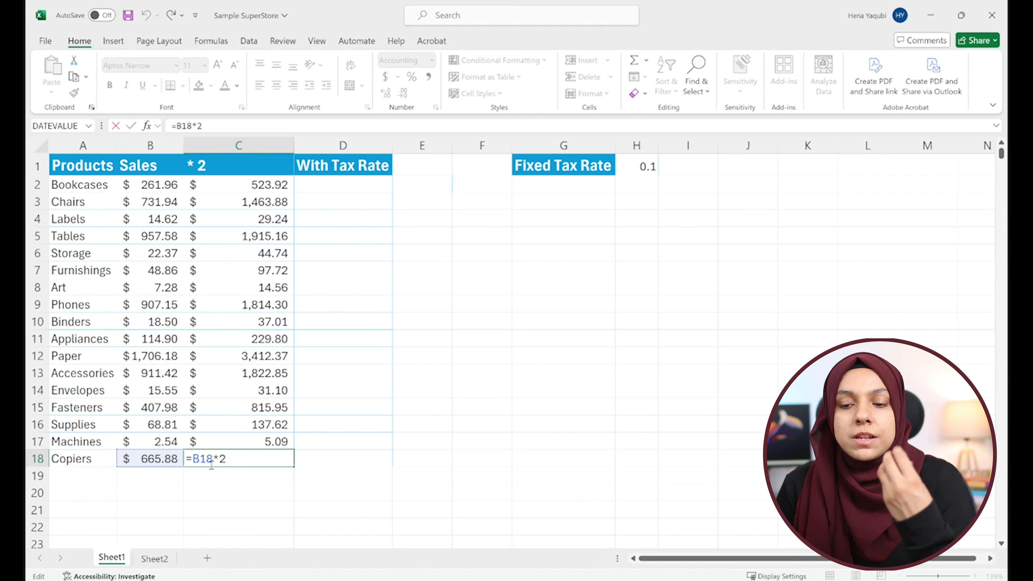
pyautogui.press('Escape')
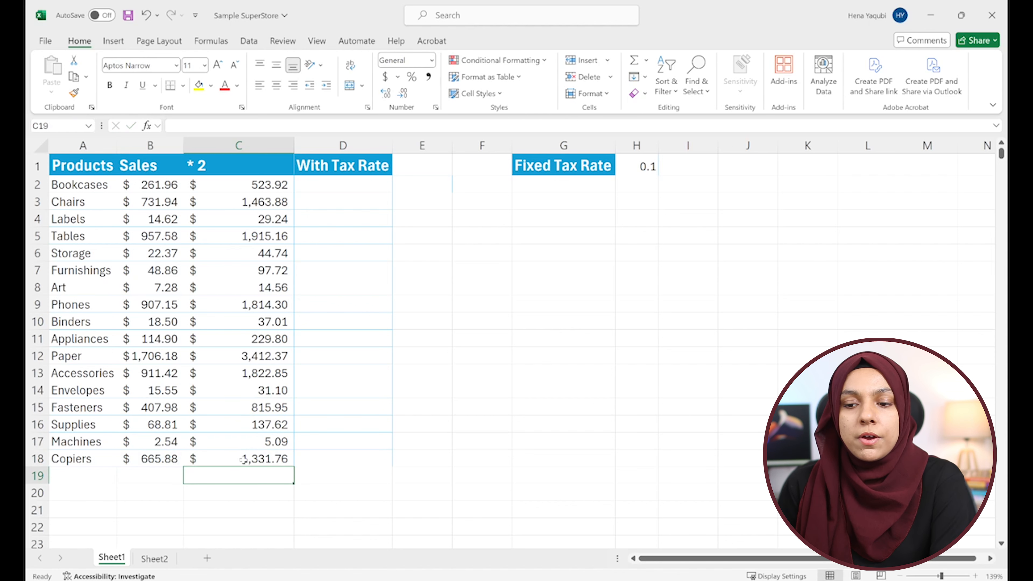
# - Copy the formula from C18 into D18 and inspect how its reference shifts across columns
pyautogui.hotkey('ctrl', 'c')
pyautogui.click(306, 462)
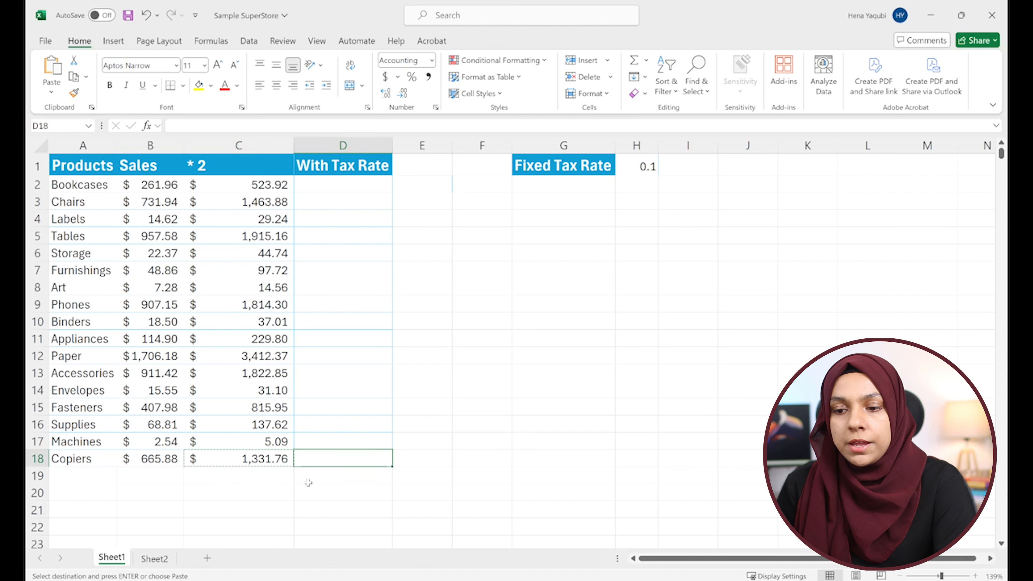
pyautogui.hotkey('ctrl', 'v')
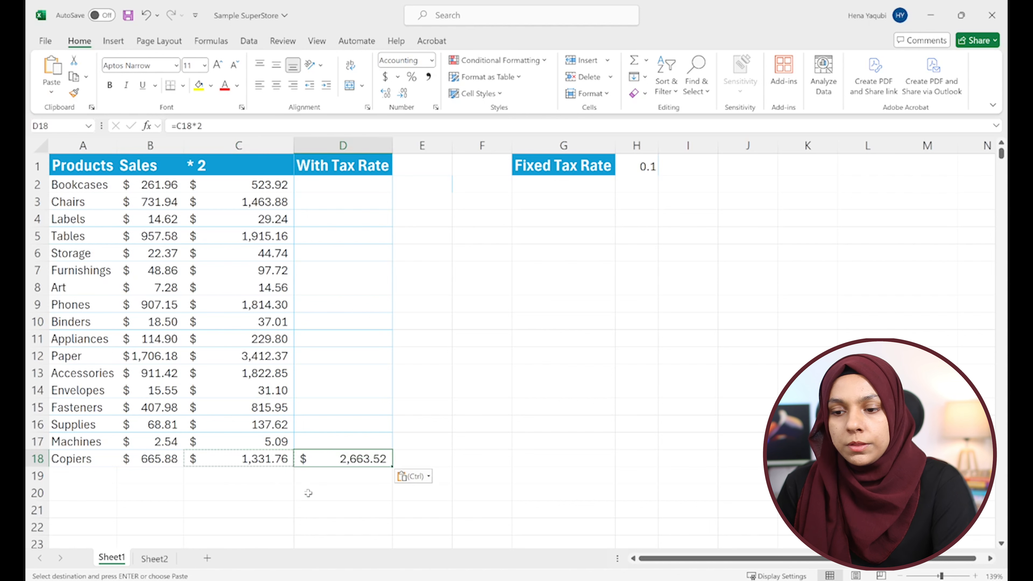
pyautogui.doubleClick(355, 459)
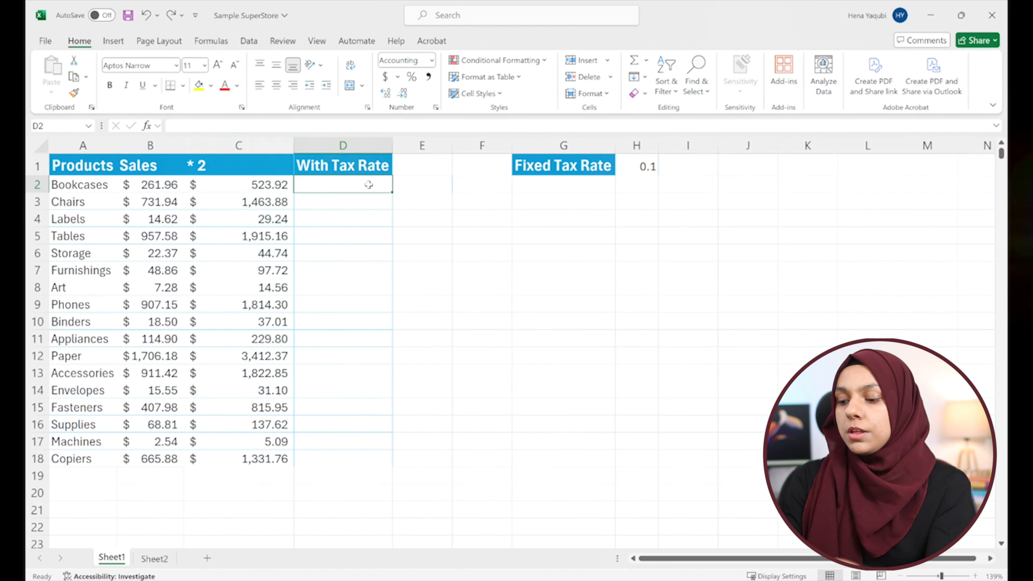
# - Enter the formula =B2*H1 in cell D2 to multiply the Bookcases sales by the fixed tax rate
pyautogui.write('=B')
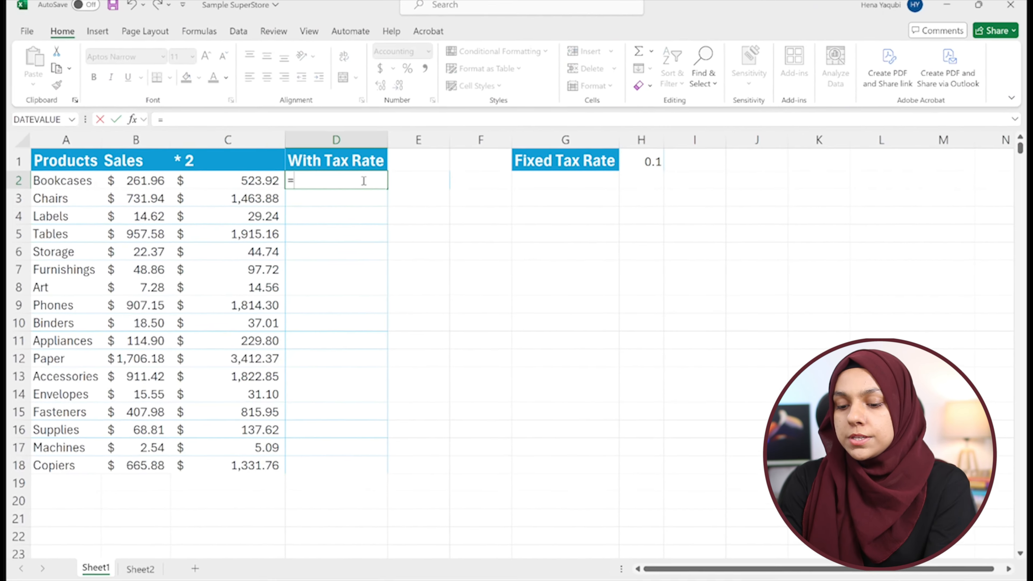
pyautogui.write('2')
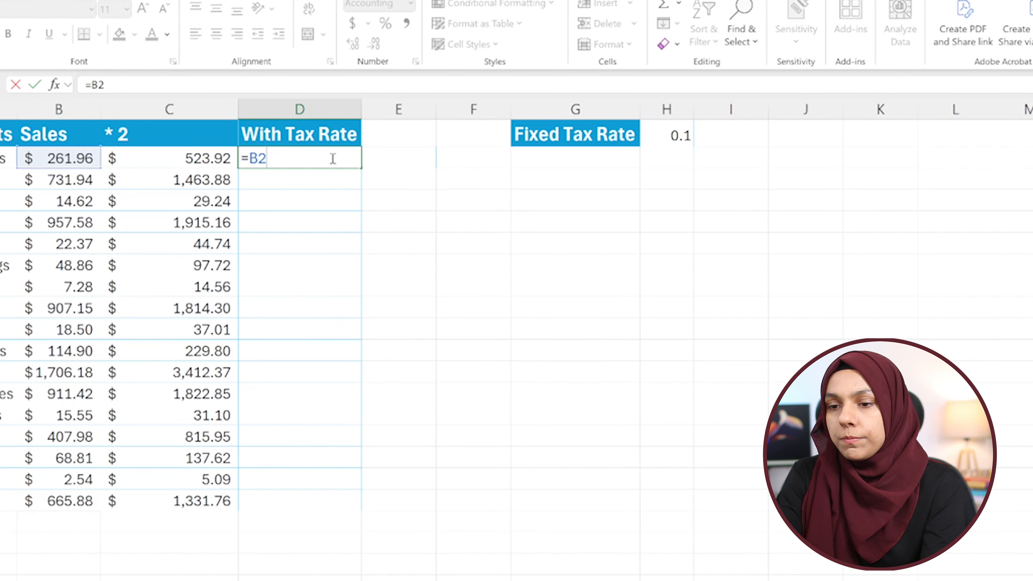
pyautogui.write('*')
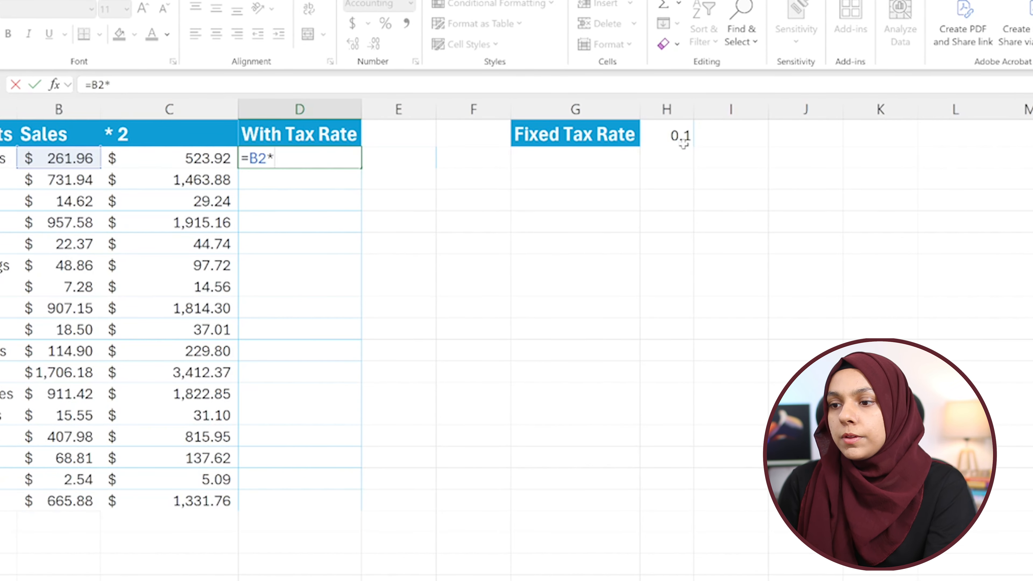
pyautogui.click(677, 136)
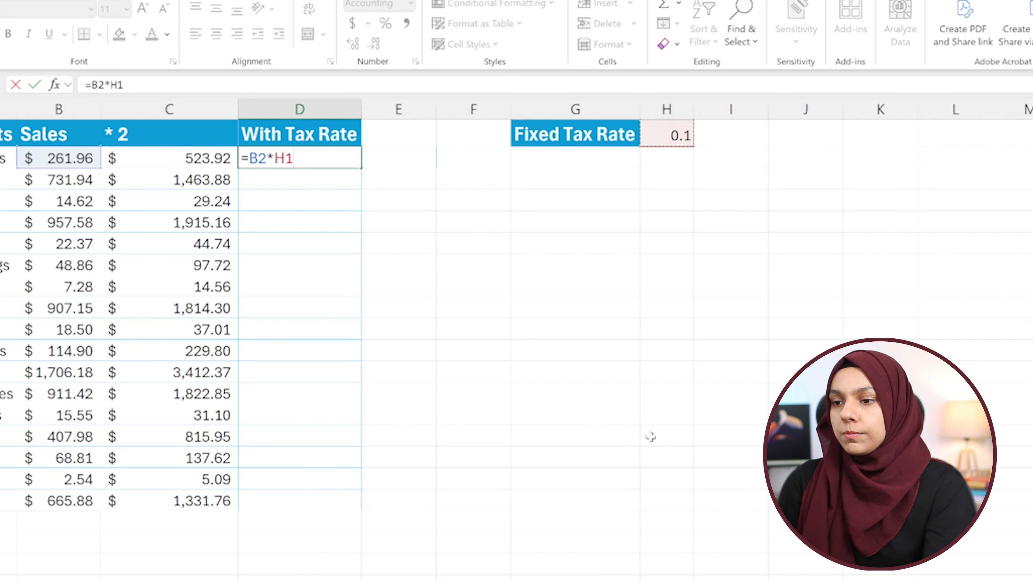
pyautogui.press('Return')
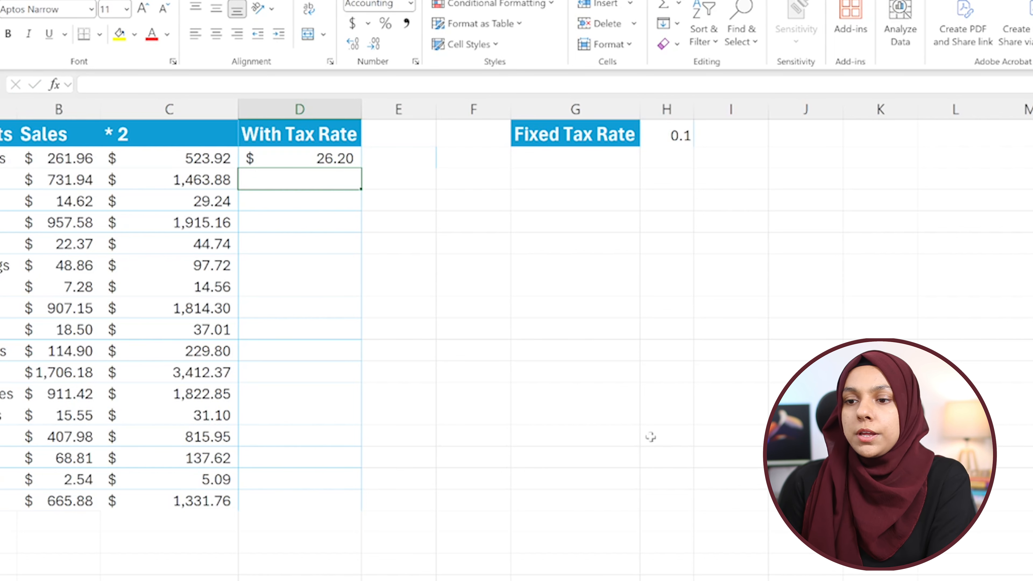
# - Review the references in D2 and fill its formula down the With Tax Rate column to the Copiers row
pyautogui.doubleClick(303, 157)
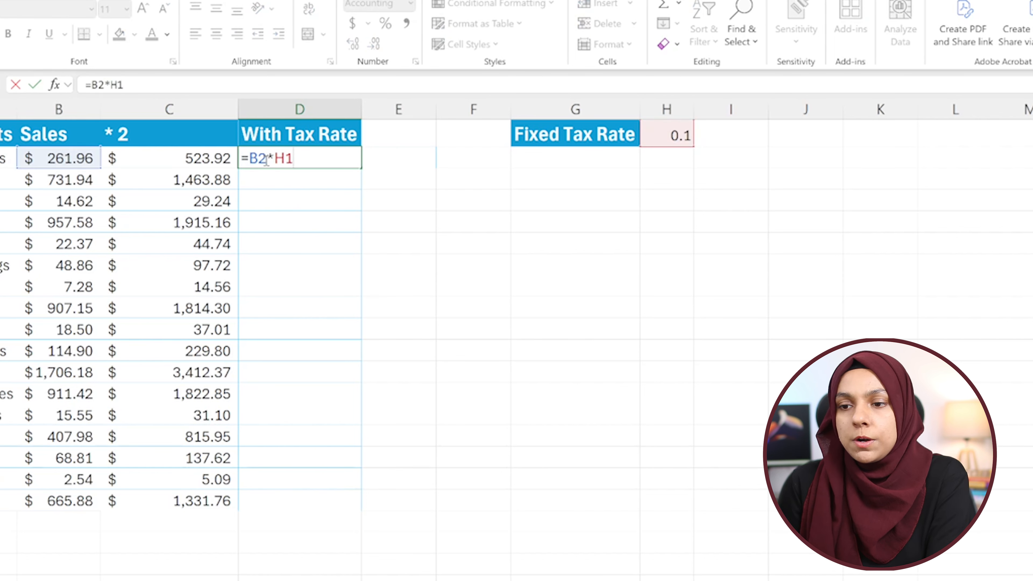
pyautogui.moveTo(266, 159); pyautogui.dragTo(259, 158)
pyautogui.doubleClick(293, 158)
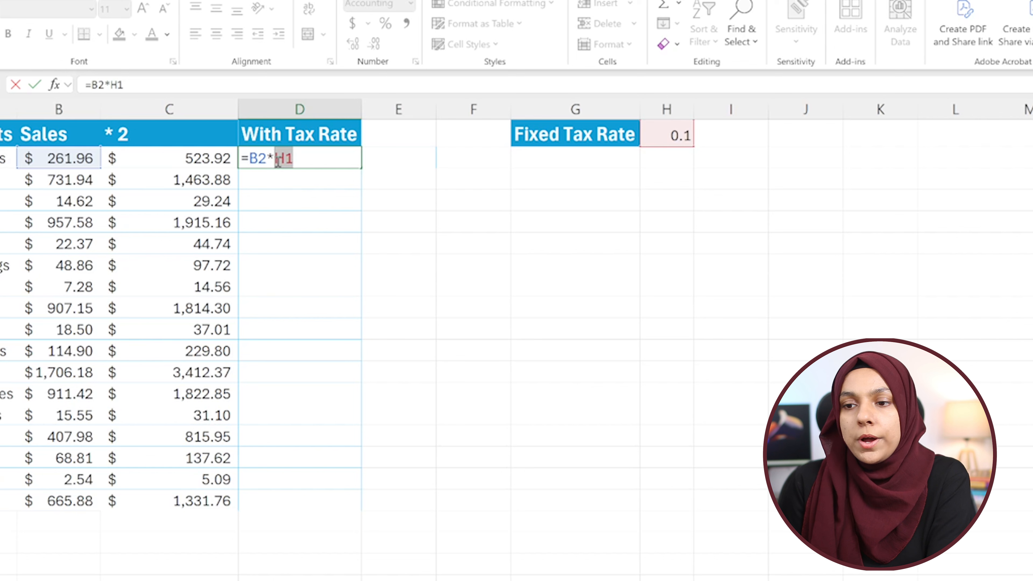
pyautogui.press('Return')
pyautogui.click(299, 159)
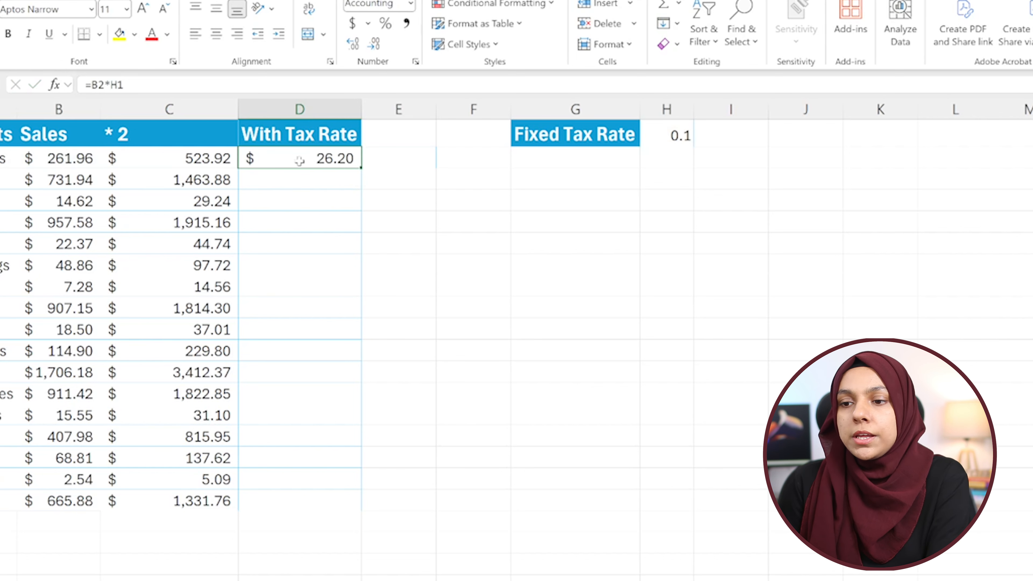
pyautogui.doubleClick(361, 167)
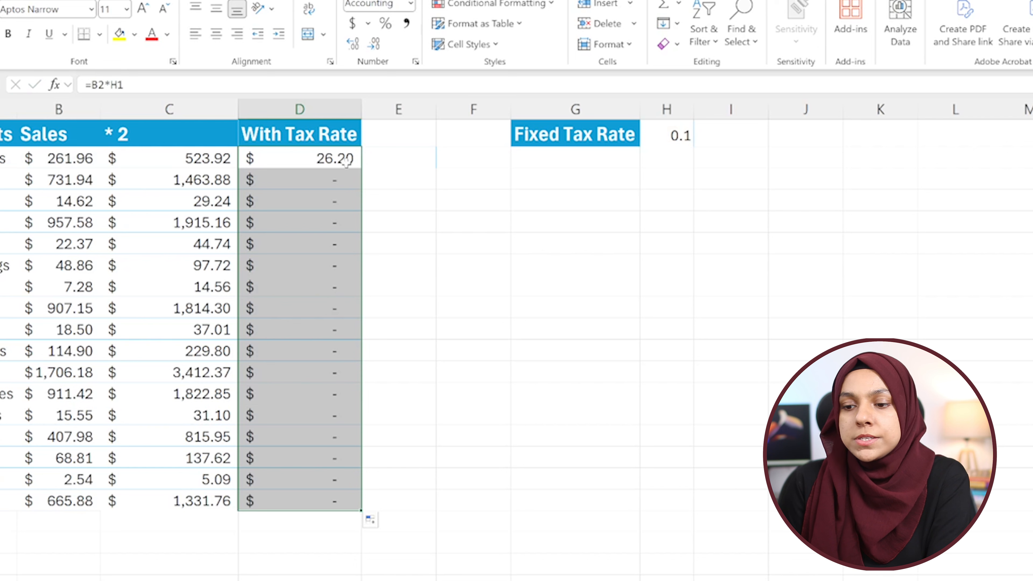
# - Examine the filled formulas in D3 through D8 to see which tax rate cell each one references
pyautogui.doubleClick(291, 191)
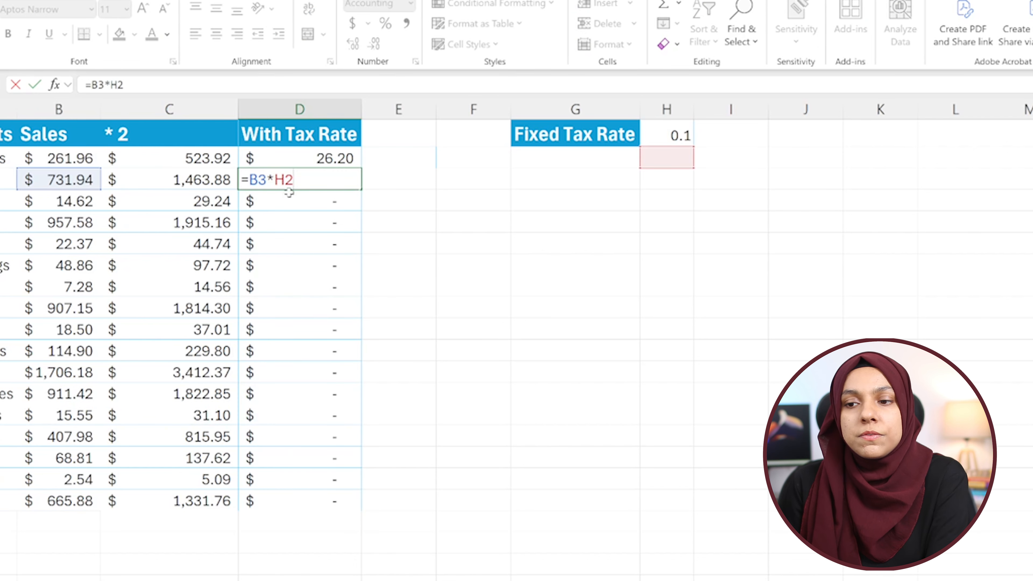
pyautogui.doubleClick(294, 201)
pyautogui.click(300, 222)
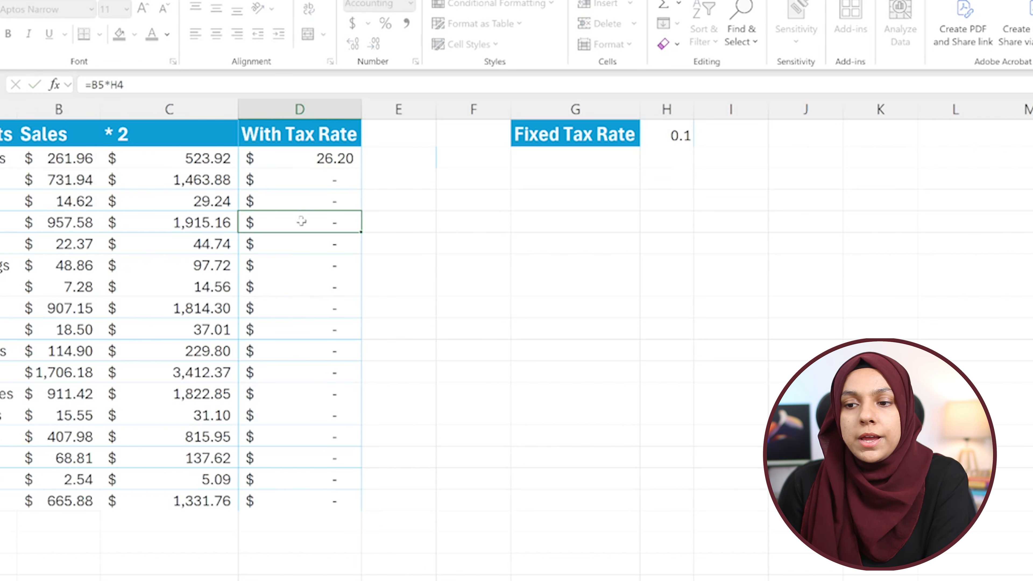
pyautogui.doubleClick(300, 221)
pyautogui.doubleClick(301, 245)
pyautogui.click(299, 264)
pyautogui.doubleClick(299, 264)
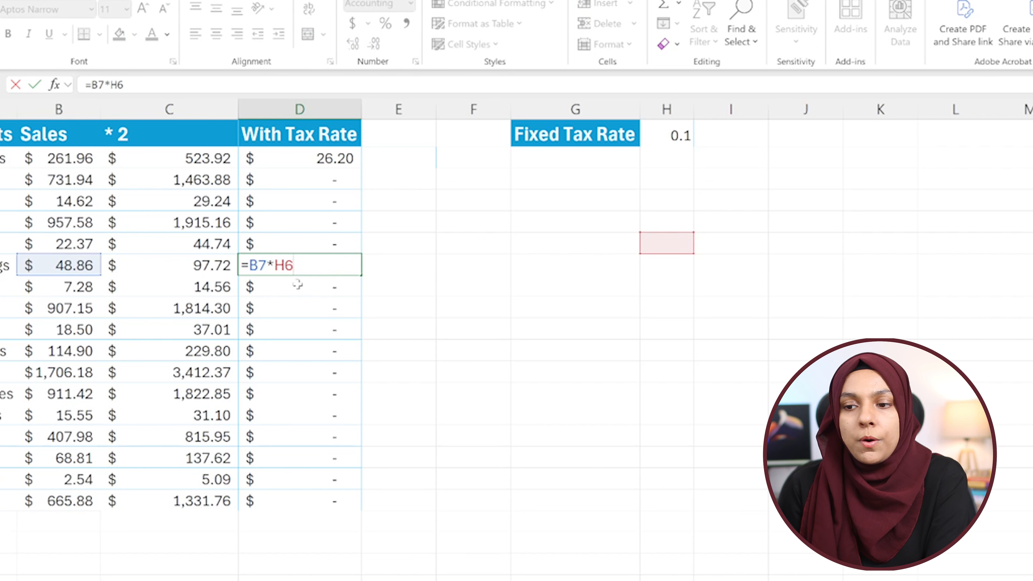
pyautogui.doubleClick(297, 287)
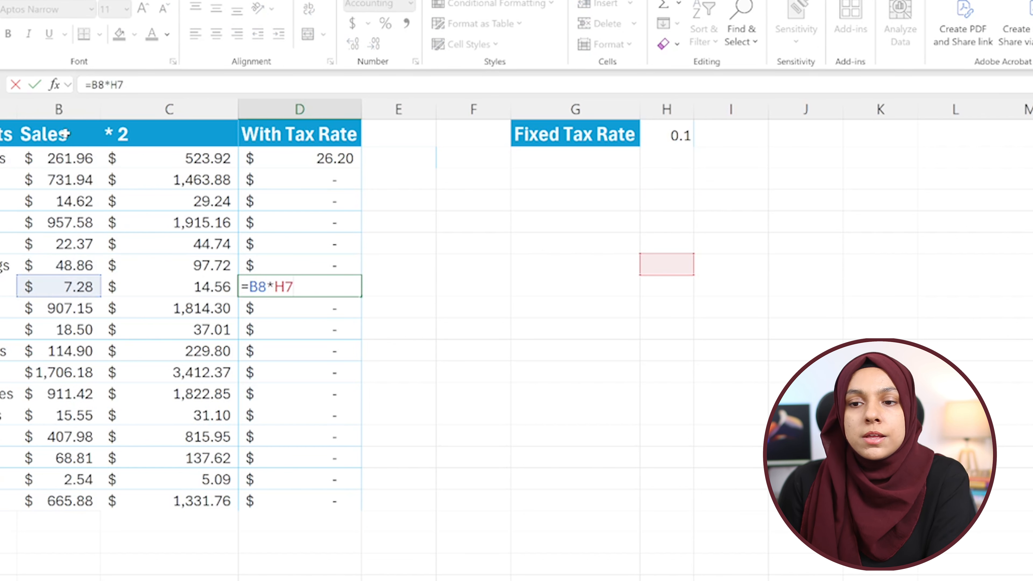
pyautogui.doubleClick(261, 290)
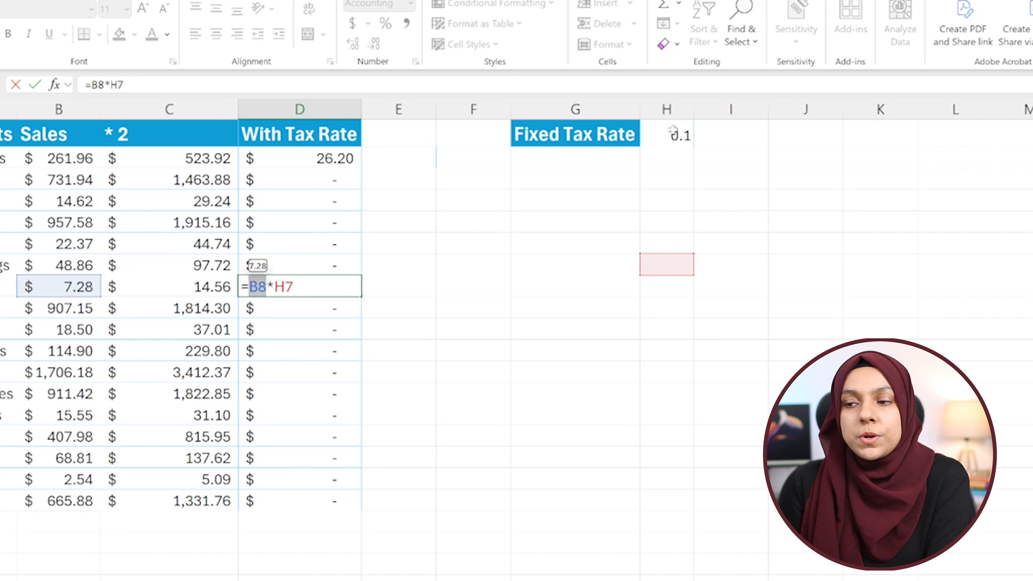
pyautogui.click(336, 222)
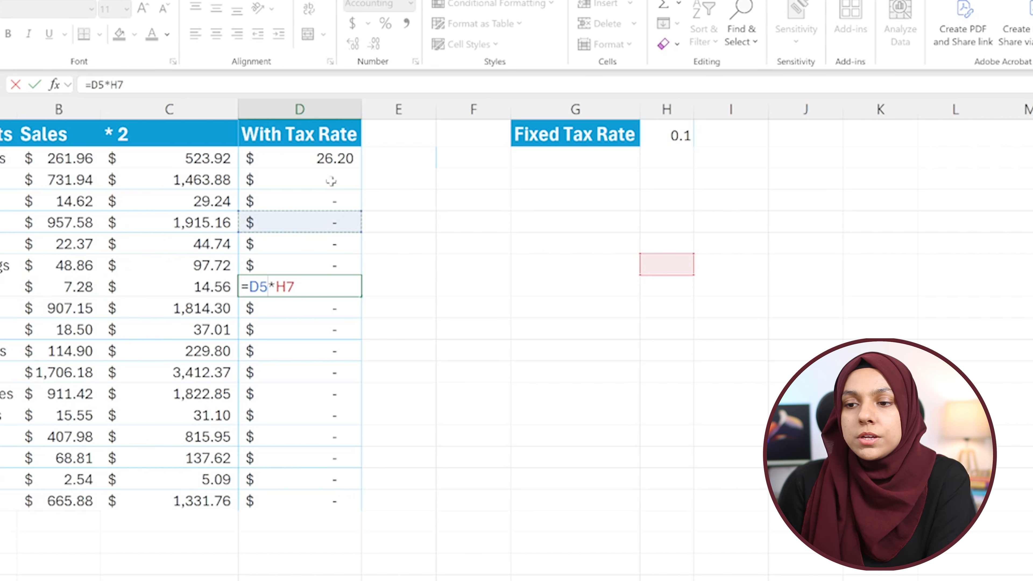
pyautogui.press('Escape')
# - Make the tax rate reference in D2 absolute so the formula reads =B2*$H$1, and reselect the cell
pyautogui.doubleClick(313, 158)
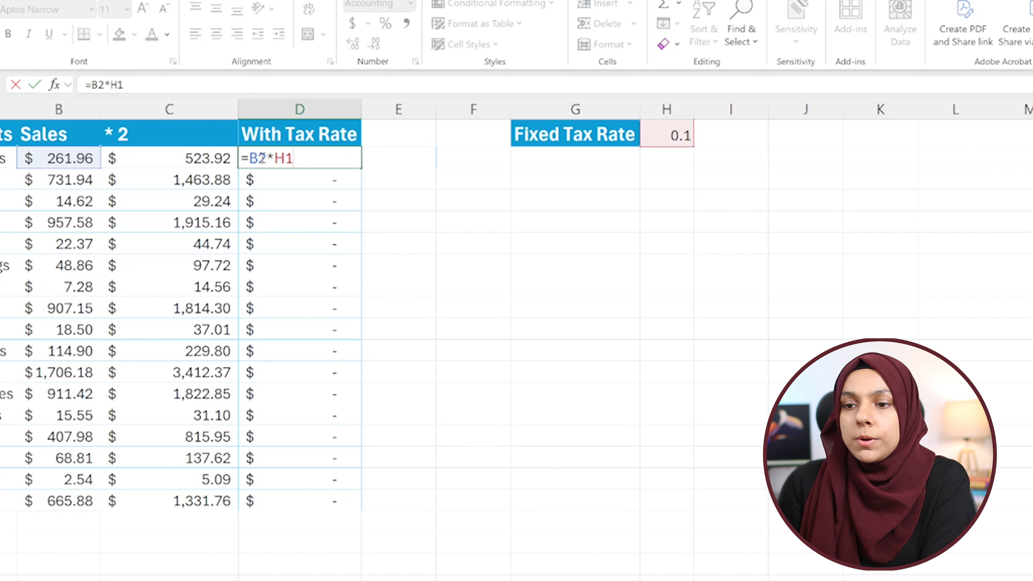
pyautogui.click(266, 159)
pyautogui.moveTo(267, 160); pyautogui.dragTo(314, 158)
pyautogui.click(314, 158)
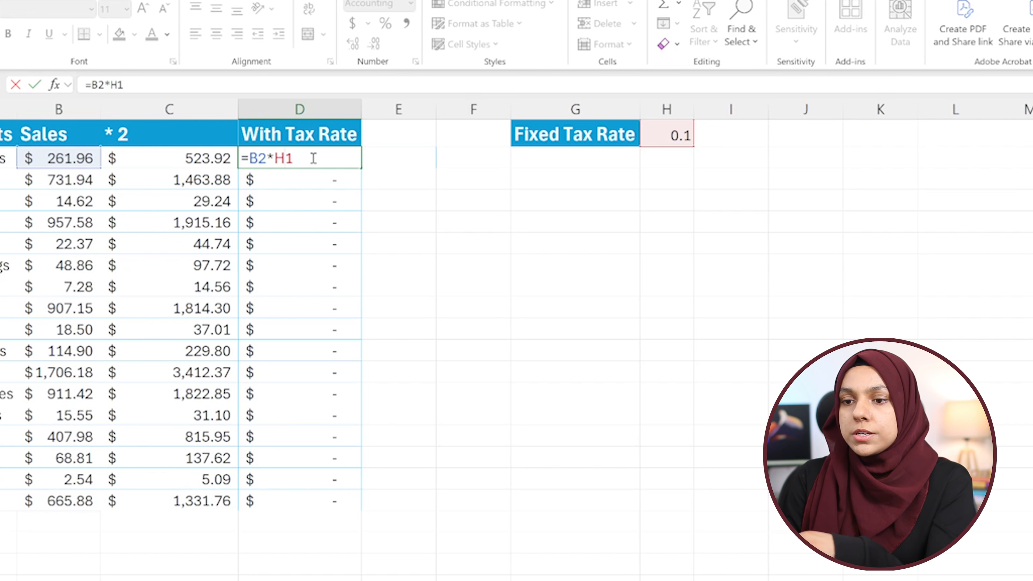
pyautogui.write('$H')
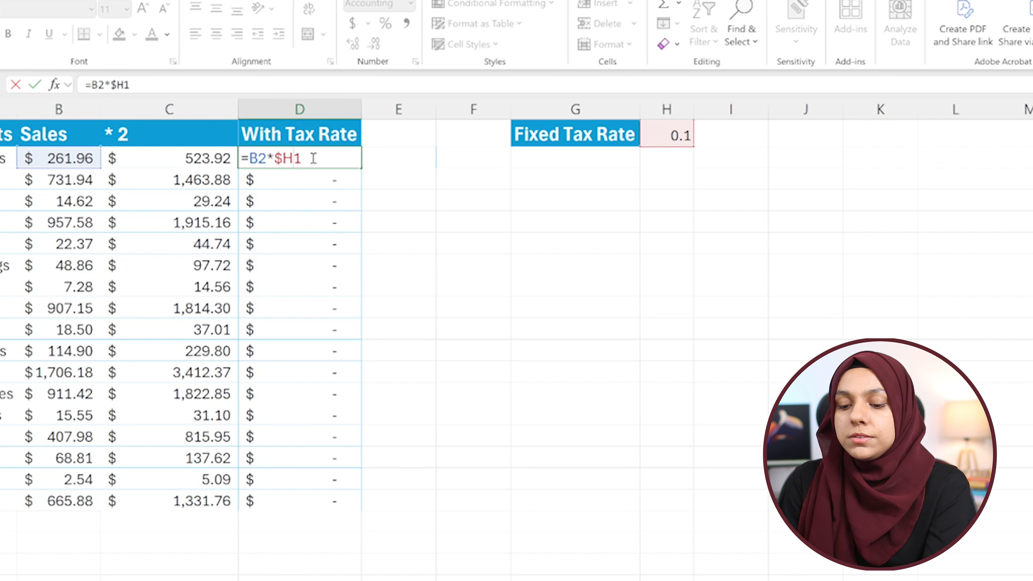
pyautogui.write('$')
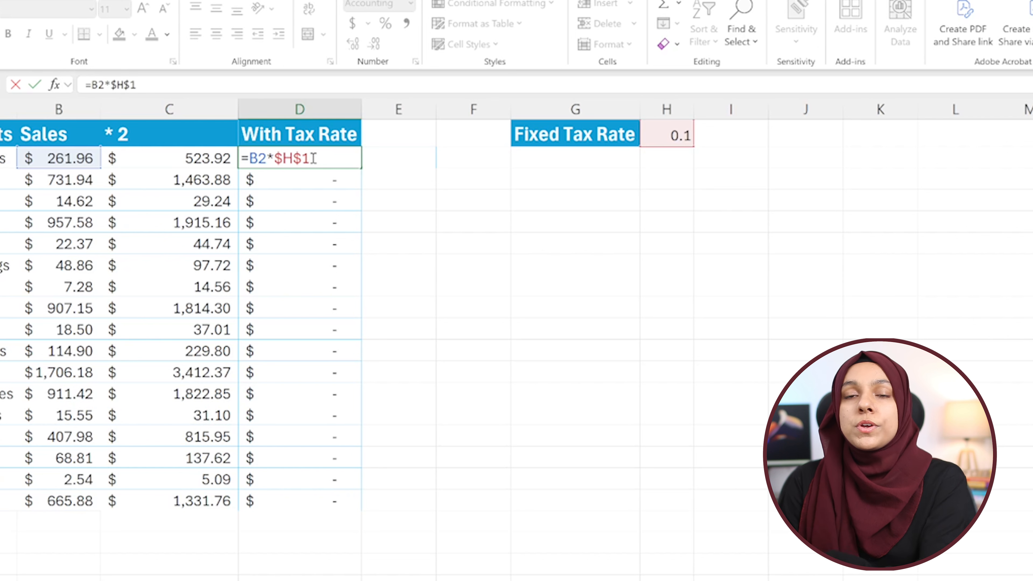
pyautogui.press('Return')
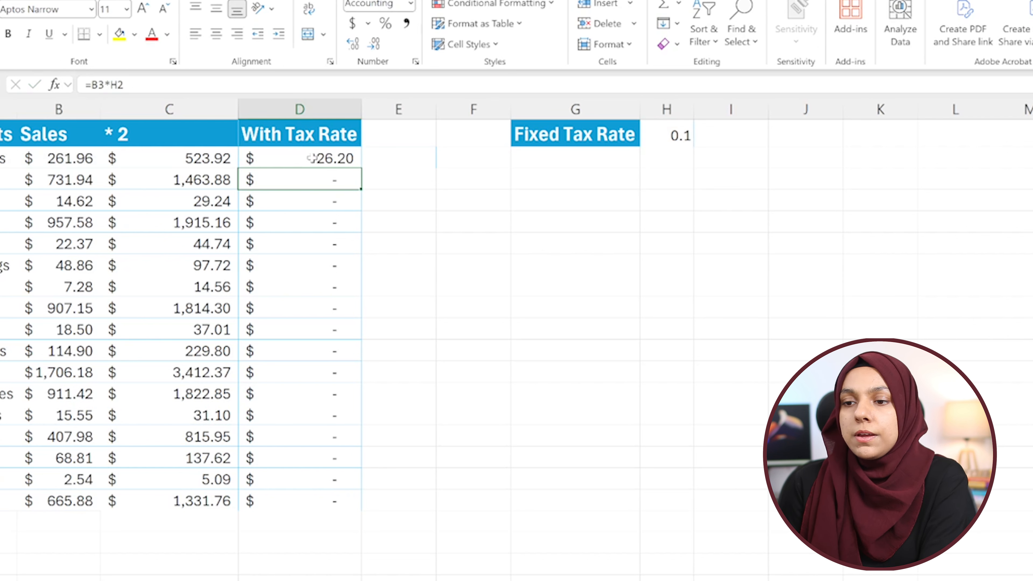
pyautogui.click(311, 159)
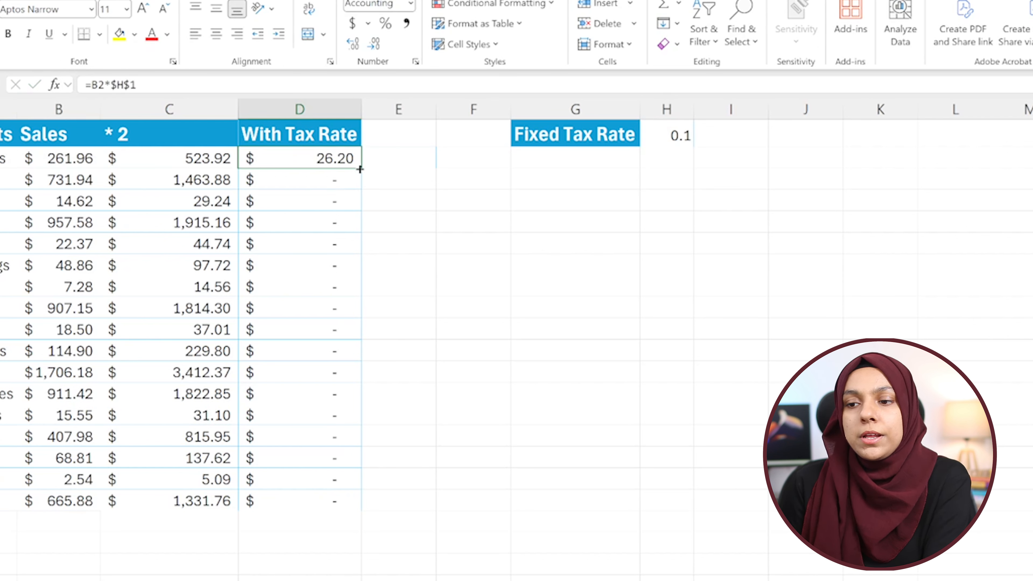
# - Fill the D2 formula down the With Tax Rate column to the Copiers row and check the references in D3
pyautogui.doubleClick(359, 169)
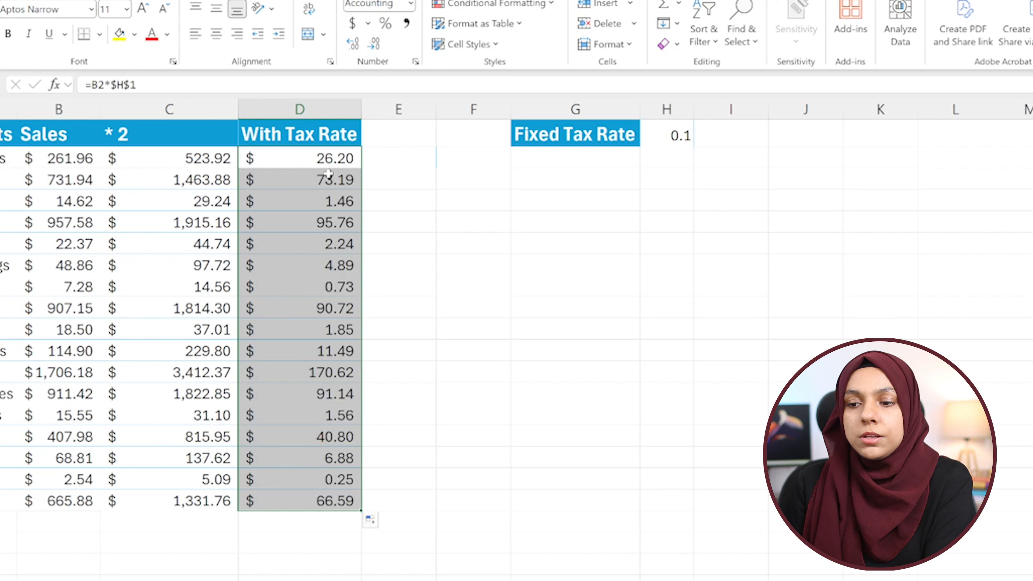
pyautogui.press('Up')
pyautogui.doubleClick(334, 183)
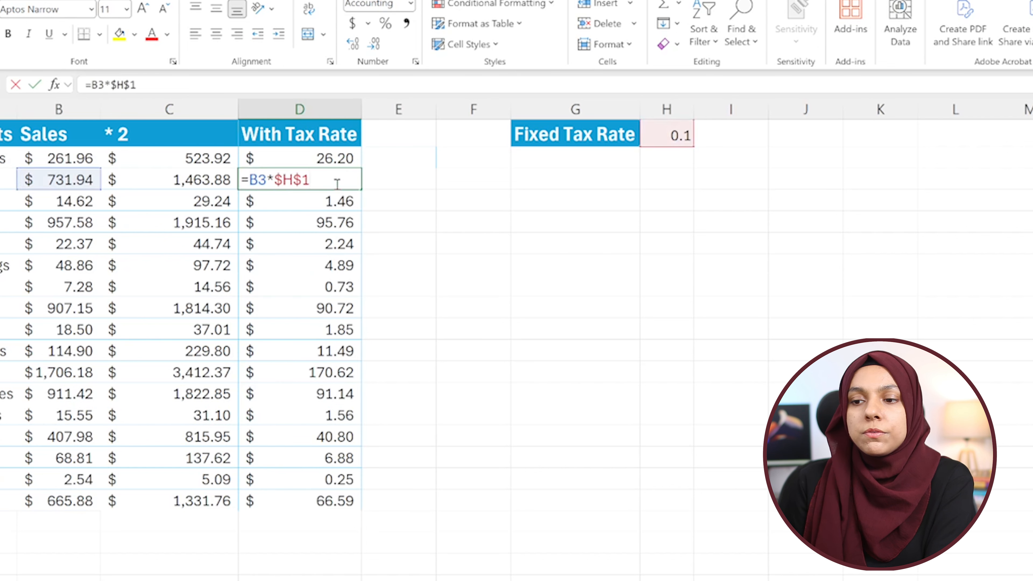
# - Examine the filled formulas from D3 through D6 and in the Copiers row to compare their sales and tax rate references
pyautogui.doubleClick(329, 203)
pyautogui.click(329, 265)
pyautogui.doubleClick(325, 181)
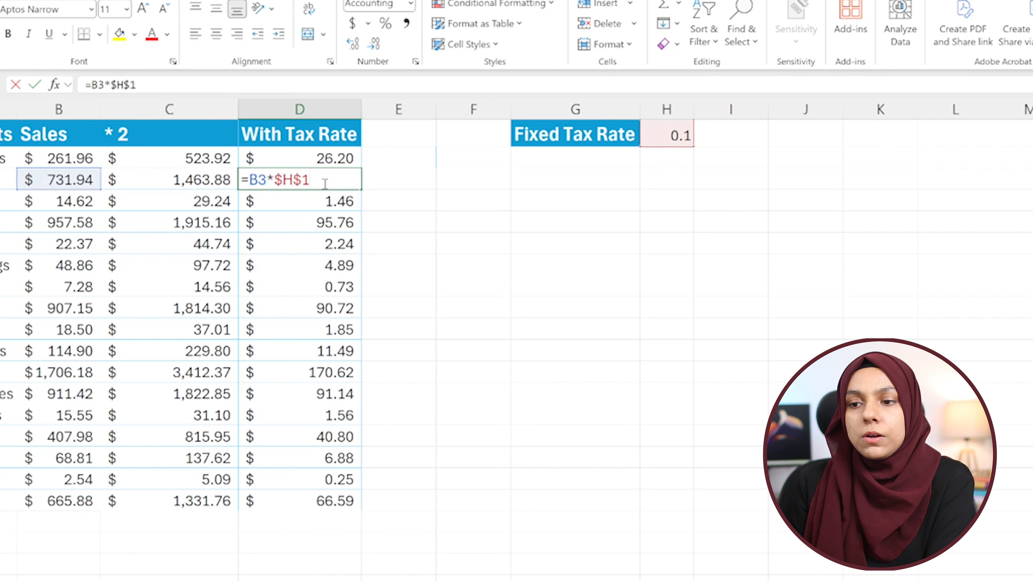
pyautogui.click(325, 199)
pyautogui.doubleClick(327, 201)
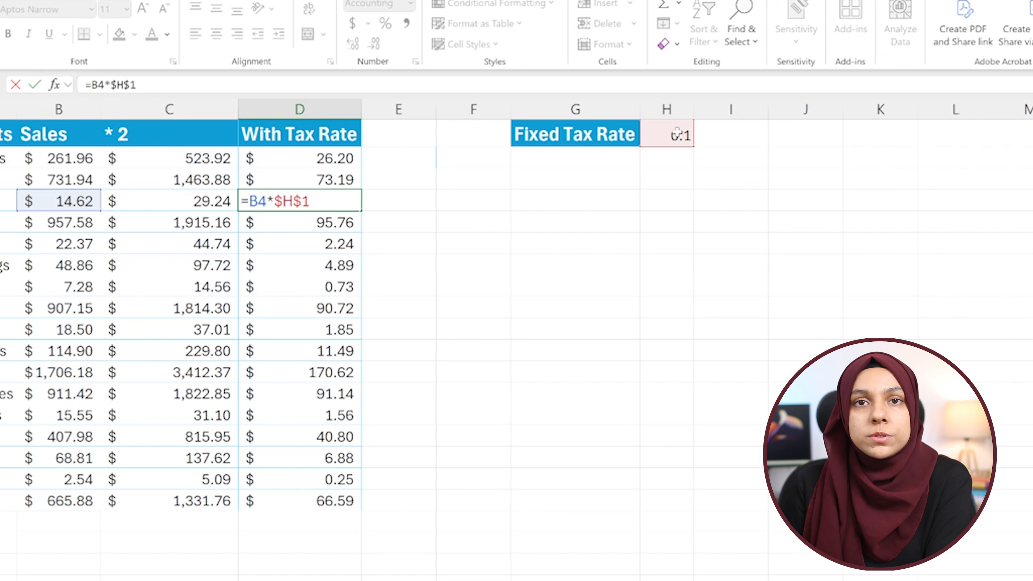
pyautogui.doubleClick(341, 224)
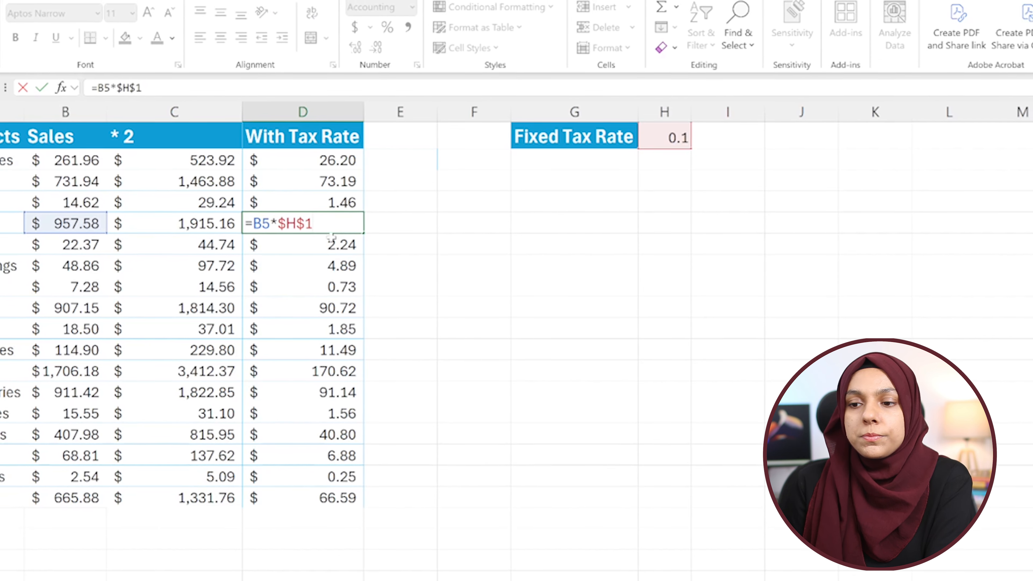
pyautogui.doubleClick(316, 252)
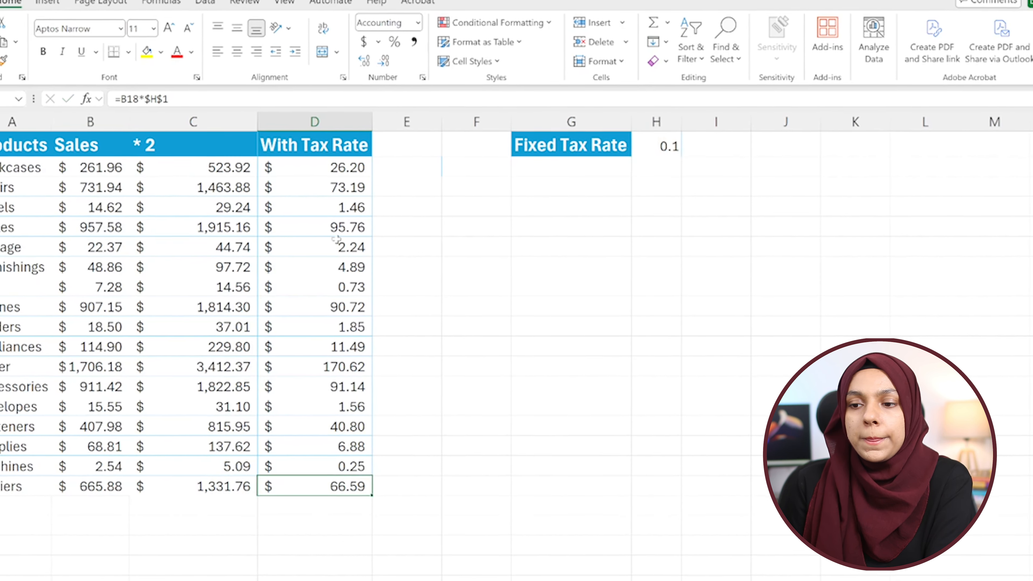
pyautogui.doubleClick(337, 239)
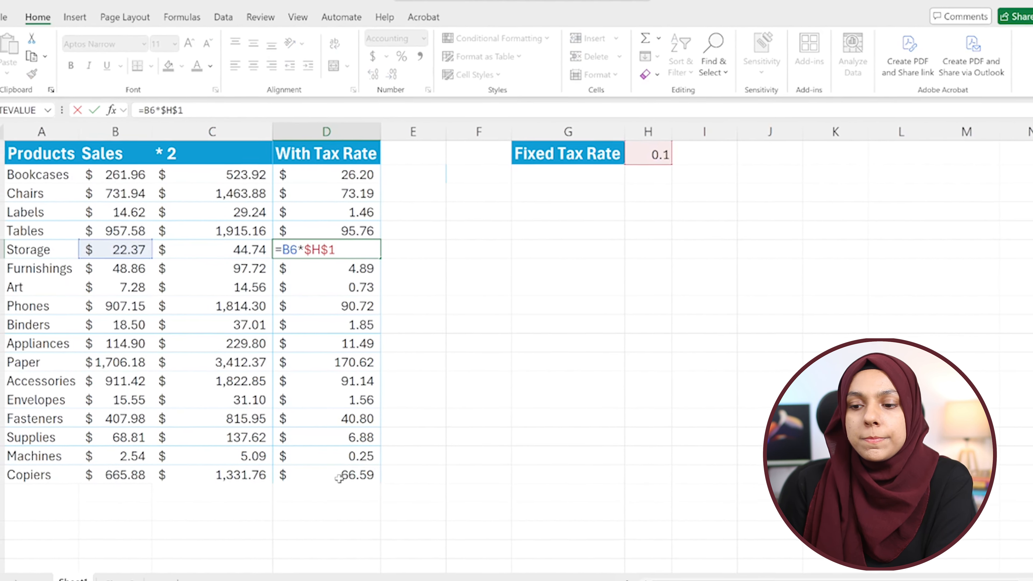
pyautogui.doubleClick(325, 487)
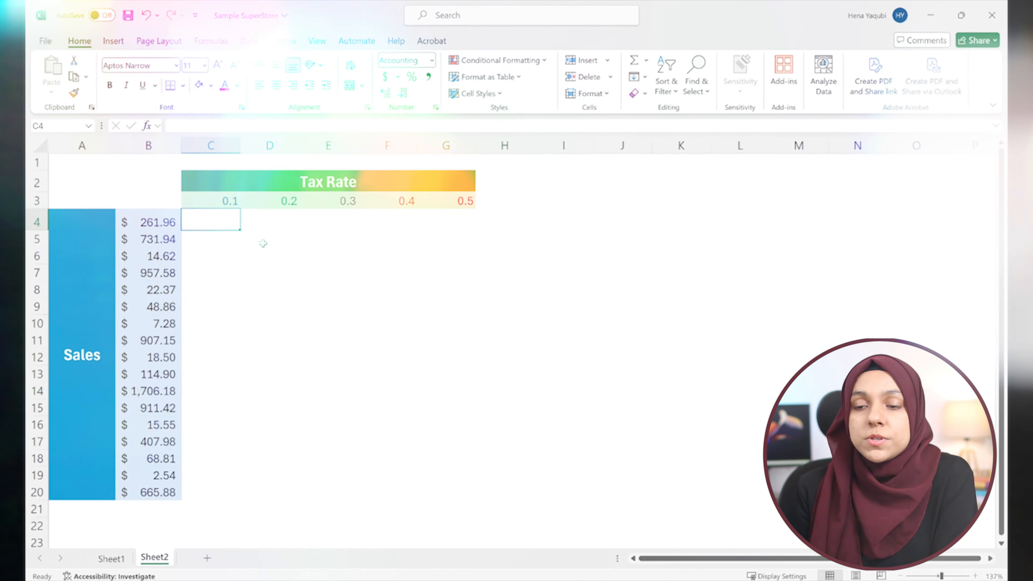
# - On Sheet2, review the sales values in column B and the tax rates in row 3
pyautogui.click(149, 145)
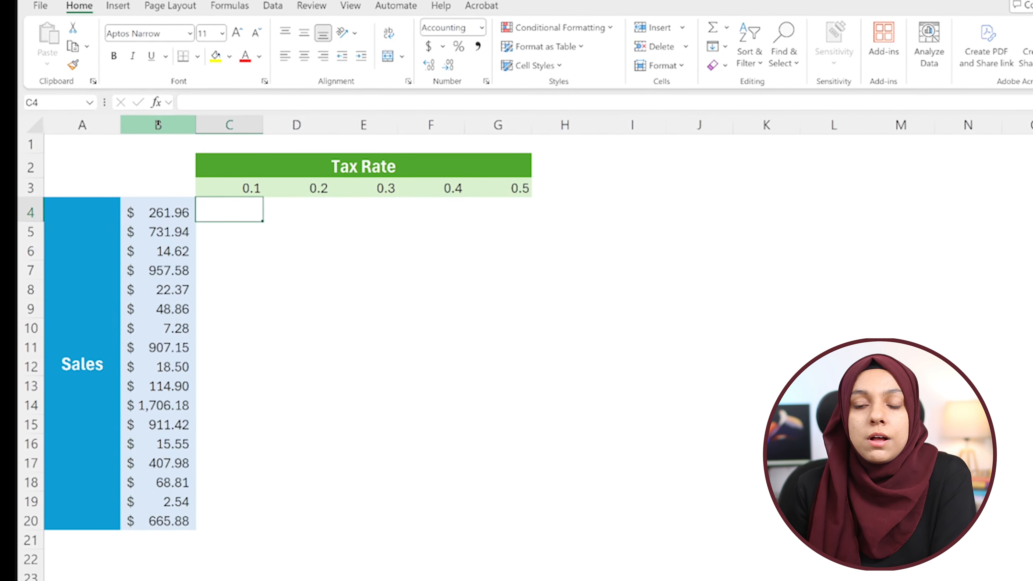
pyautogui.click(24, 184)
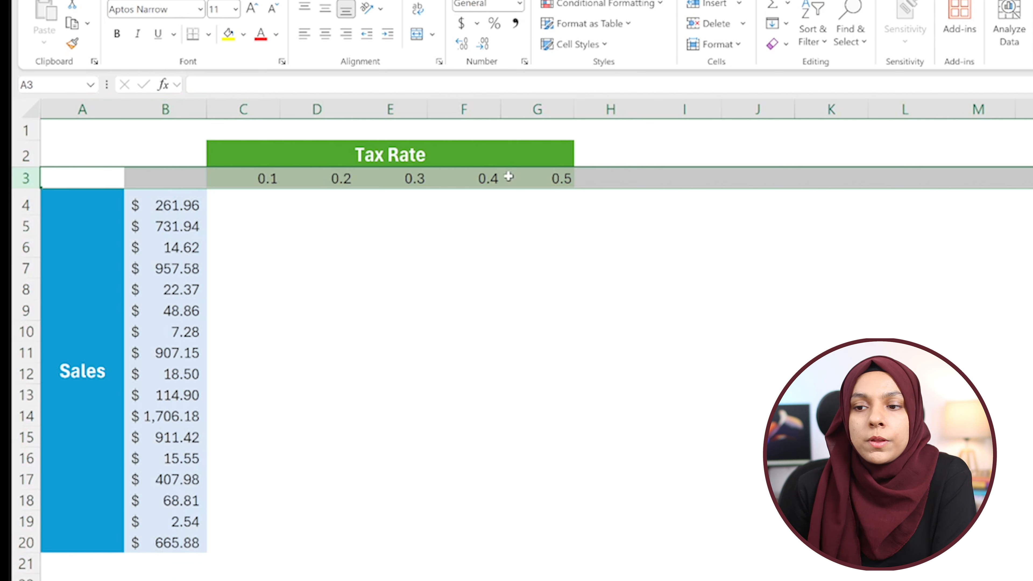
pyautogui.click(252, 205)
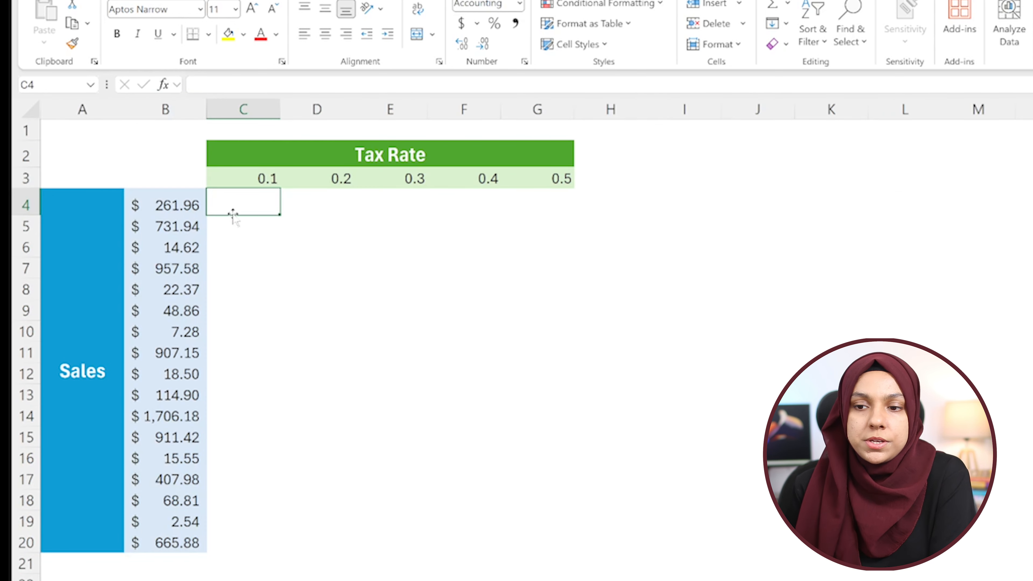
pyautogui.click(300, 212)
# - Write the formula =B4*C3 in cell C4 to multiply the first sales value by the first tax rate
pyautogui.click(265, 207)
pyautogui.write('=')
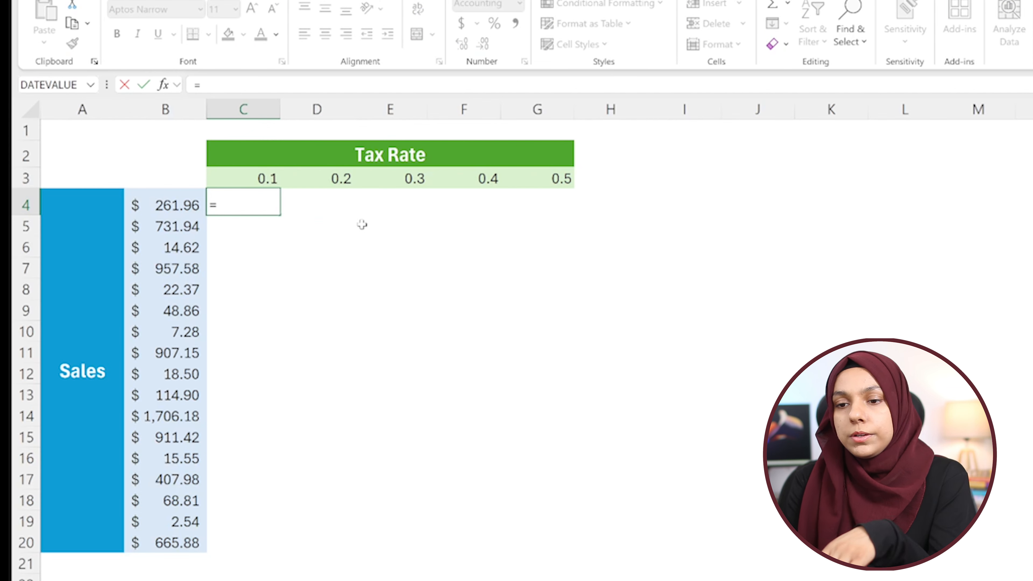
pyautogui.press('BackSpace')
pyautogui.write('=B')
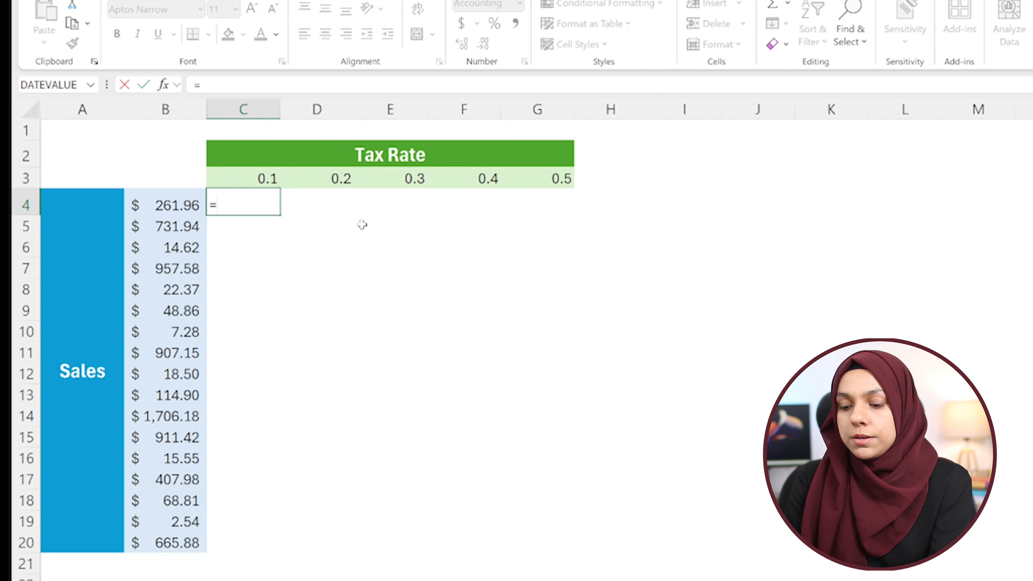
pyautogui.write('4*')
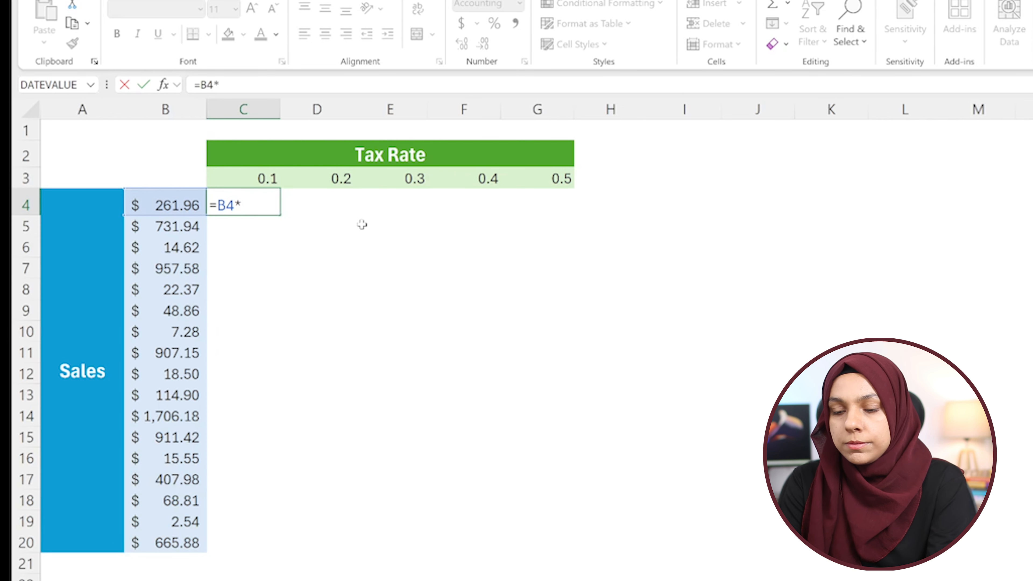
pyautogui.write('C3')
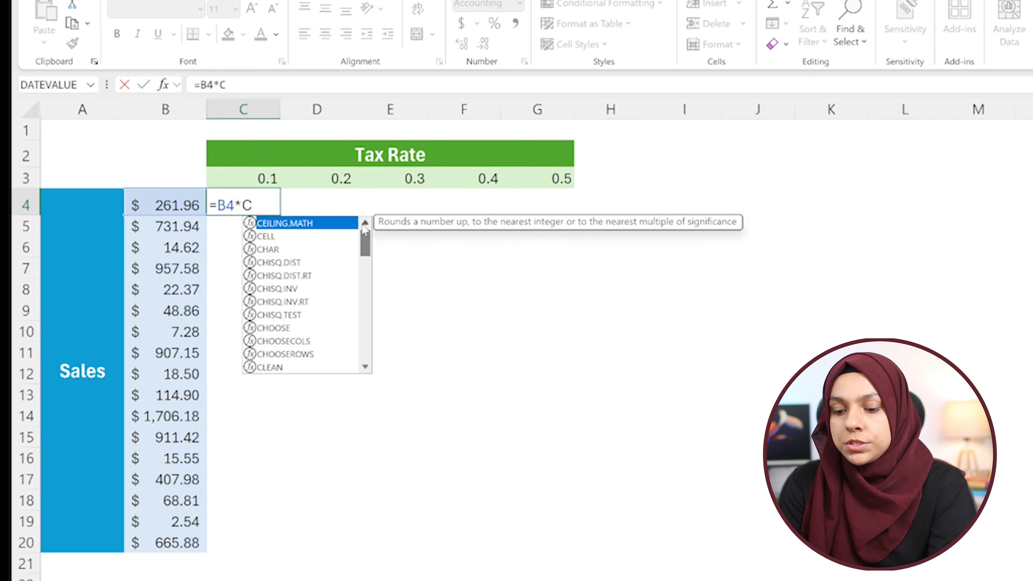
# - Examine the B4 and C3 references in C4's formula, highlighting the row number of B4 and the column letter of C3
pyautogui.hotkey('shift', 'Left')
pyautogui.hotkey('shift', 'Left')
pyautogui.hotkey('shift', 'Left')
pyautogui.hotkey('shift', 'Left')
pyautogui.hotkey('shift', 'Left')
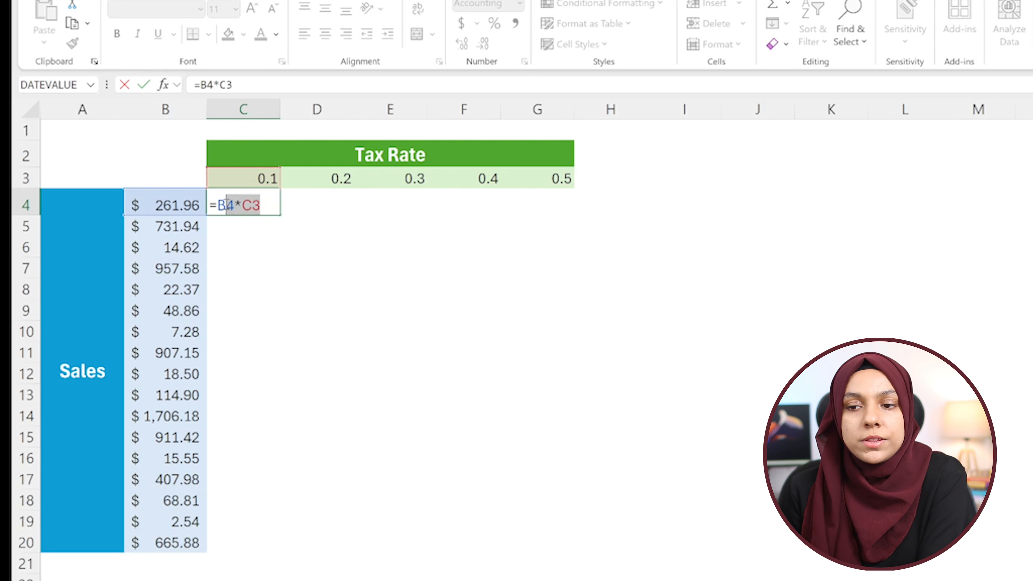
pyautogui.click(267, 205)
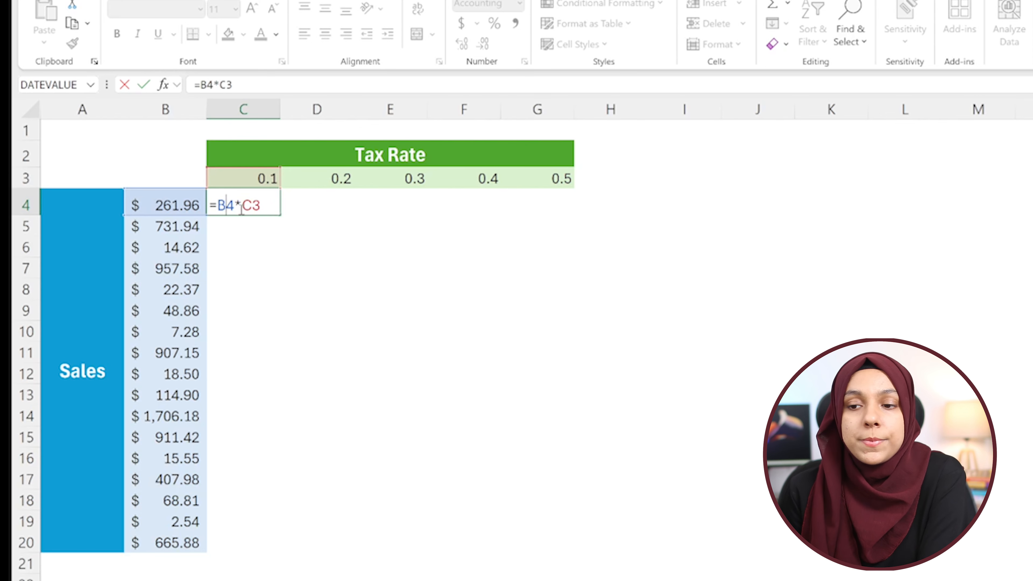
pyautogui.moveTo(227, 206); pyautogui.dragTo(232, 205)
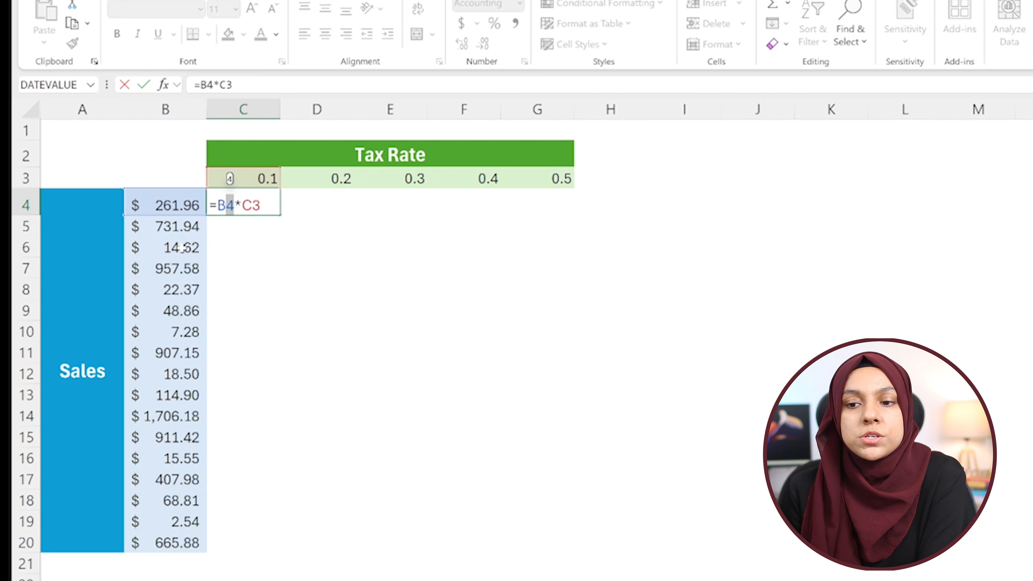
pyautogui.click(256, 206)
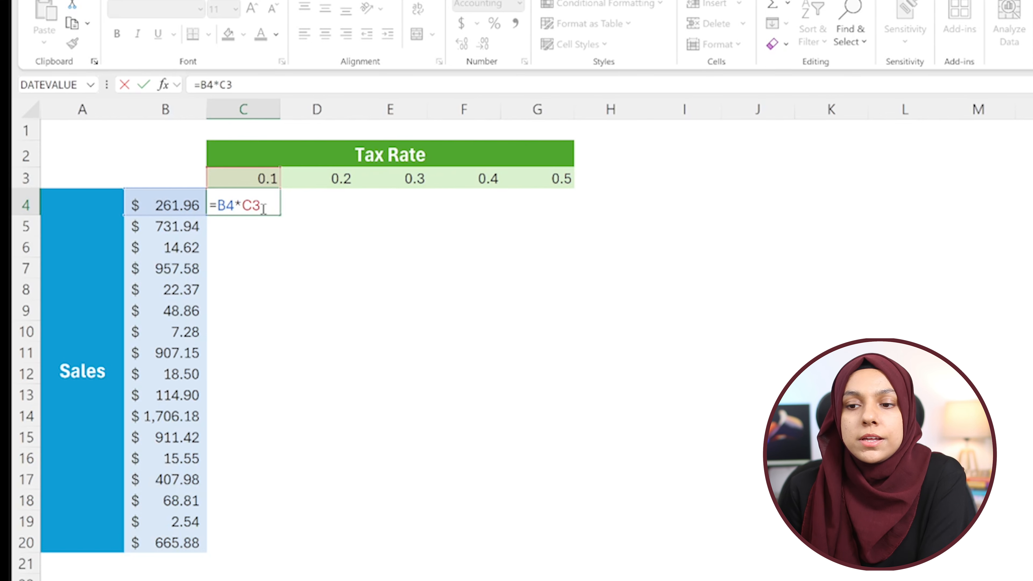
pyautogui.moveTo(264, 209); pyautogui.dragTo(242, 206)
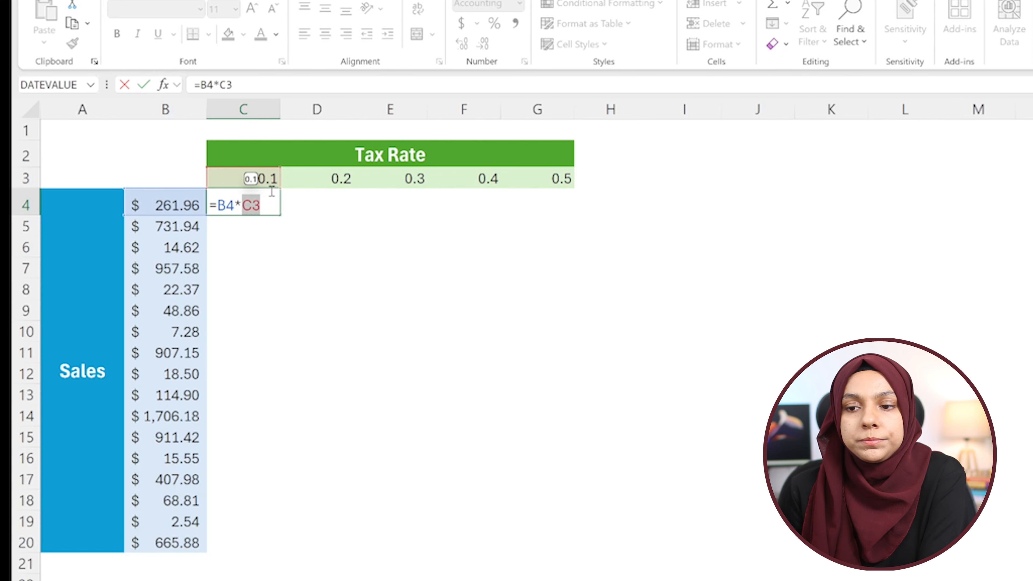
pyautogui.click(257, 205)
pyautogui.moveTo(243, 206); pyautogui.dragTo(254, 206)
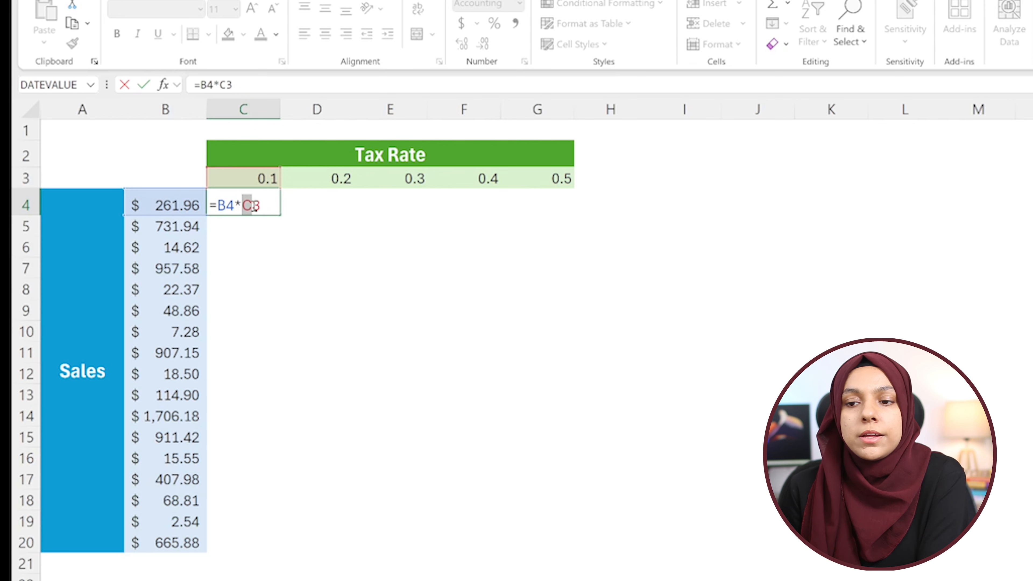